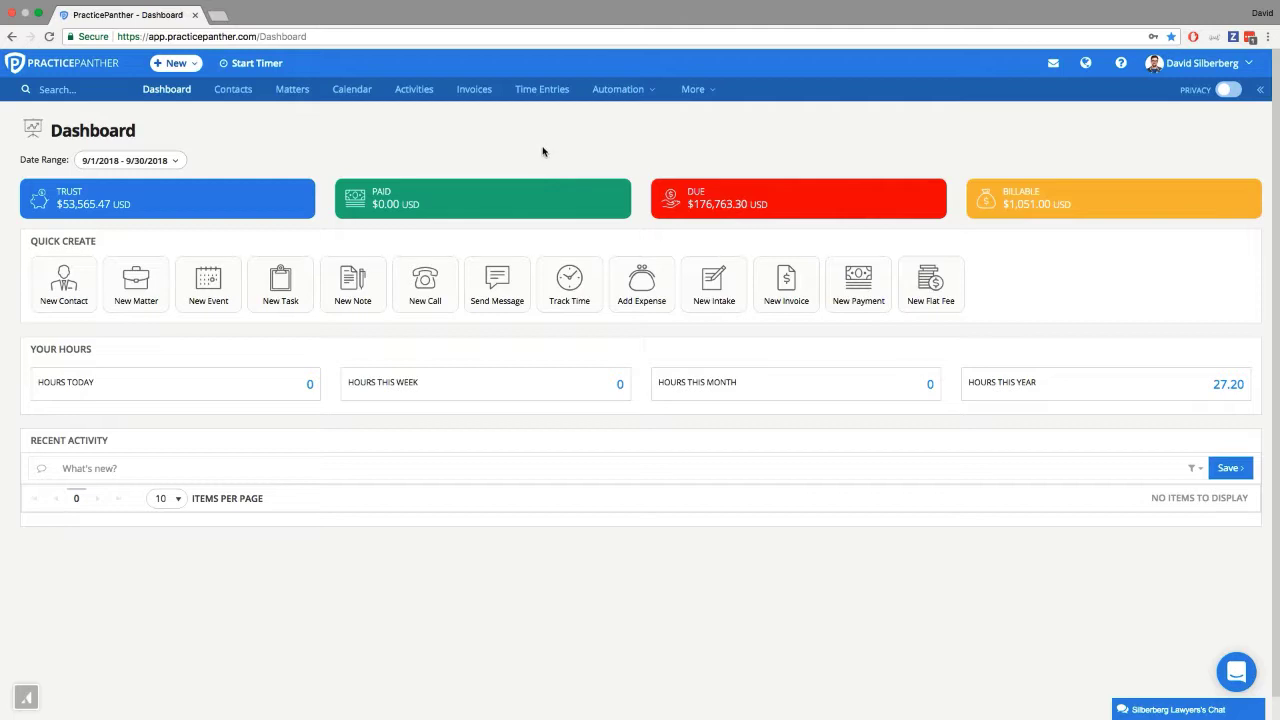
- Open the payments report "Bank account ledger by contact" and filter it to the Trust Account
click(690, 91)
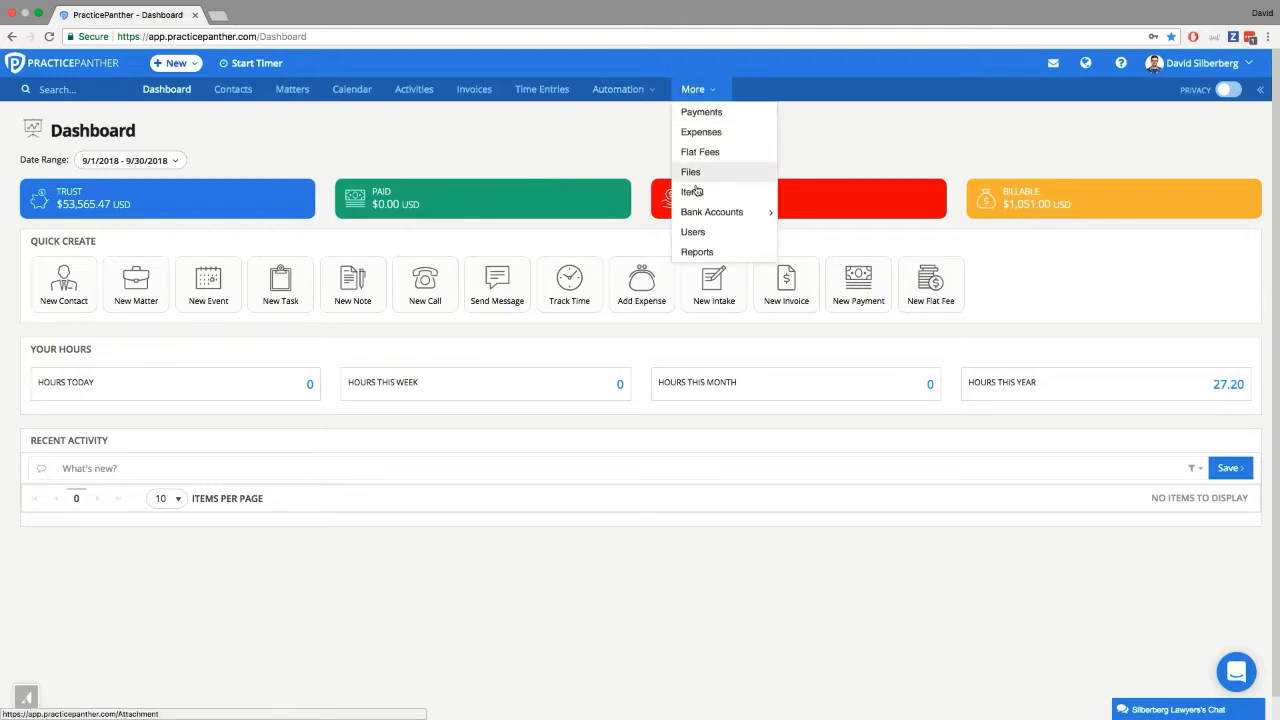
click(700, 257)
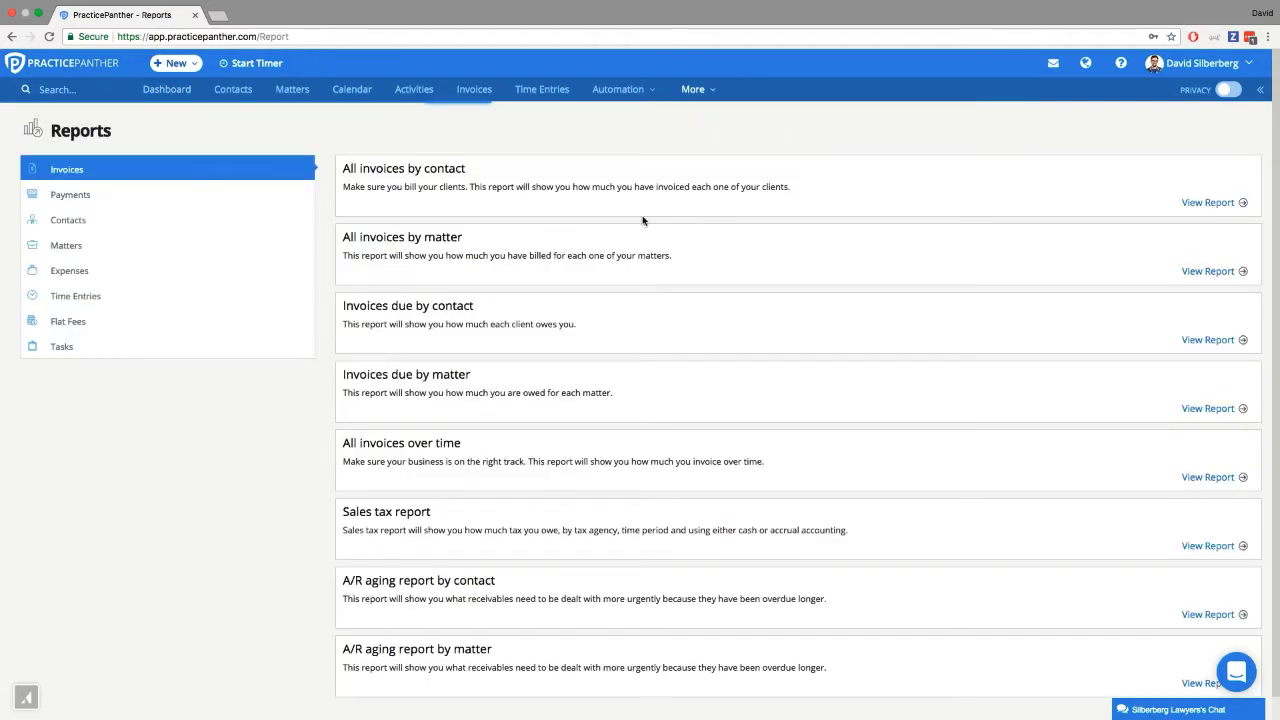
click(196, 196)
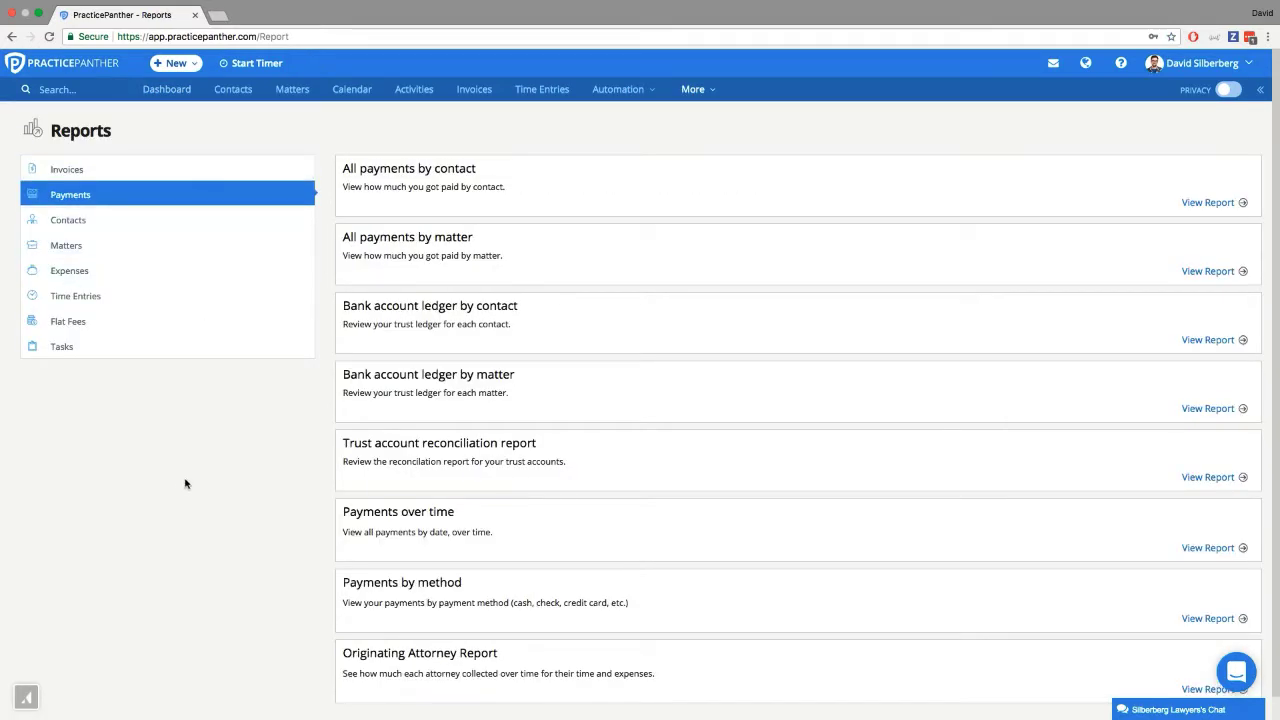
scroll(305, 430, down, 1)
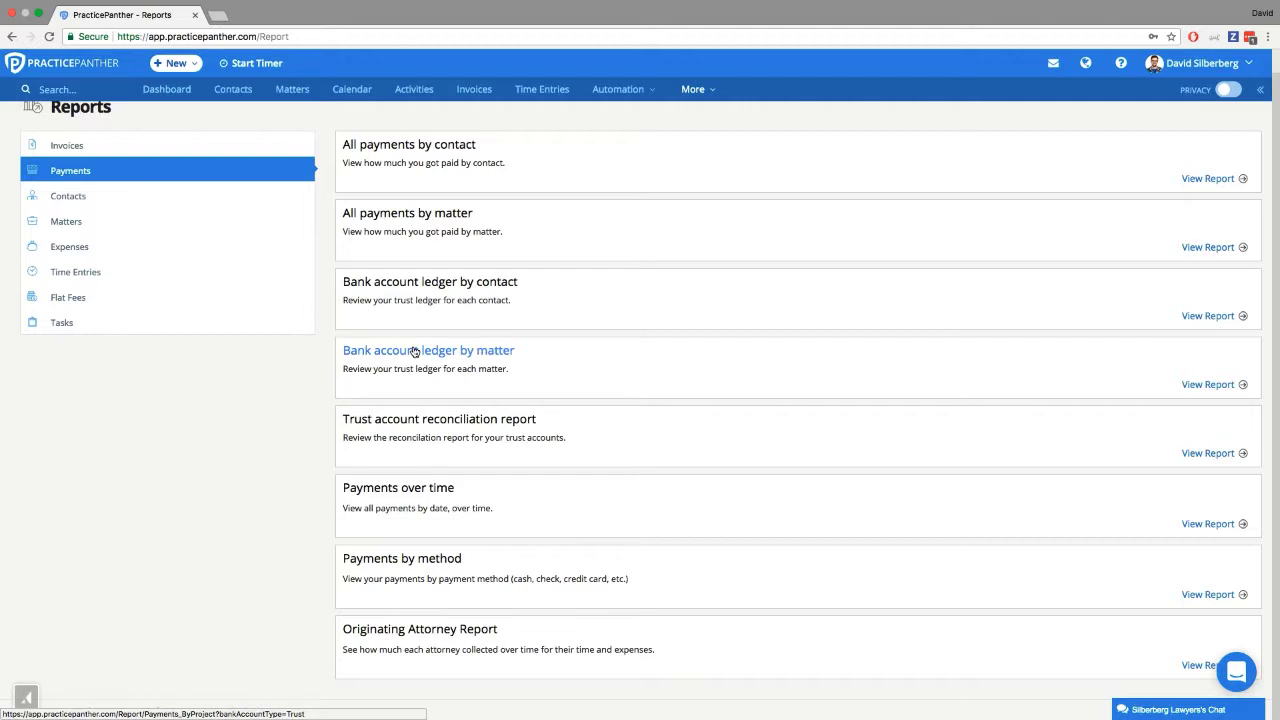
click(425, 287)
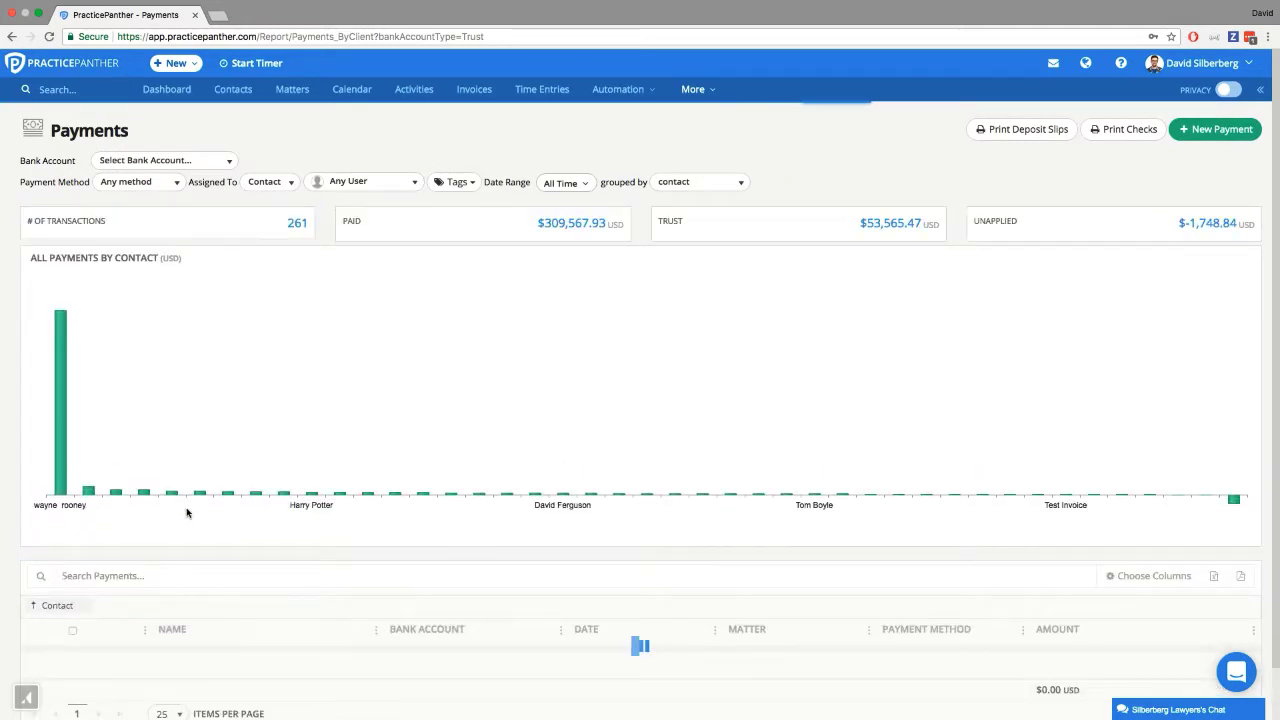
click(228, 162)
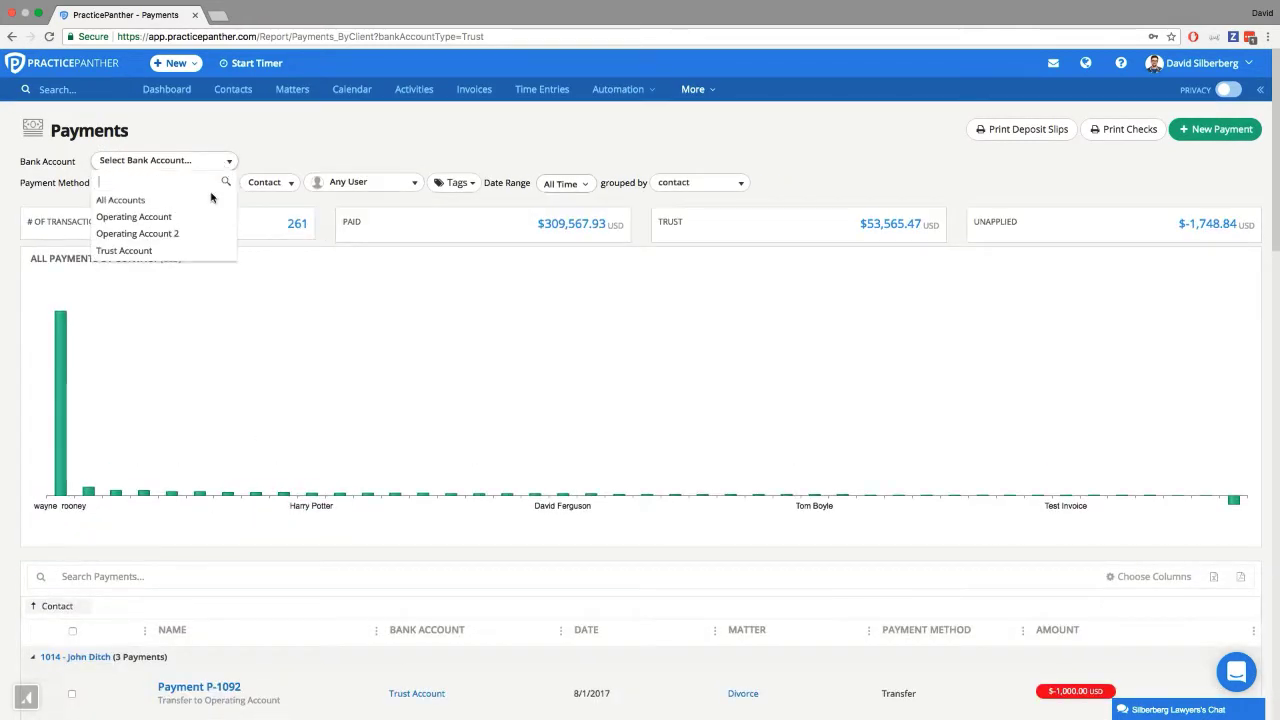
click(186, 250)
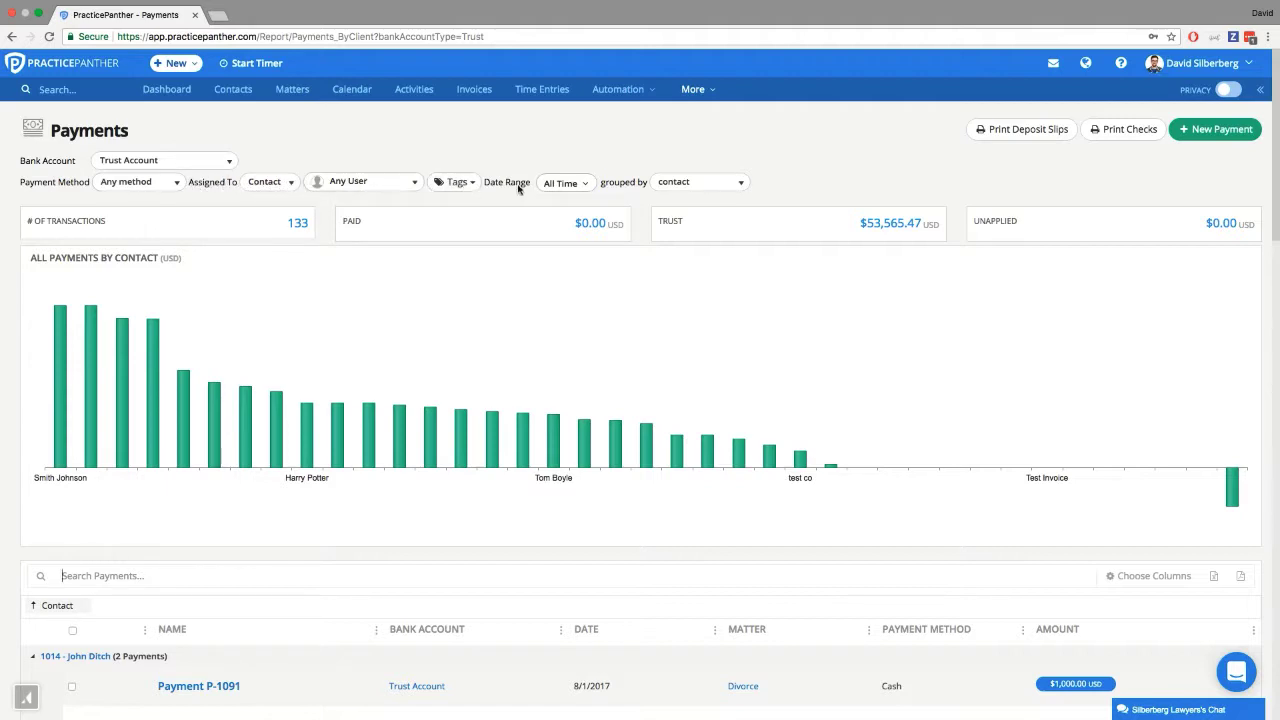
- Apply a custom date range from 07/01/2013 to 08/31/2018 to the trust ledger report
click(586, 186)
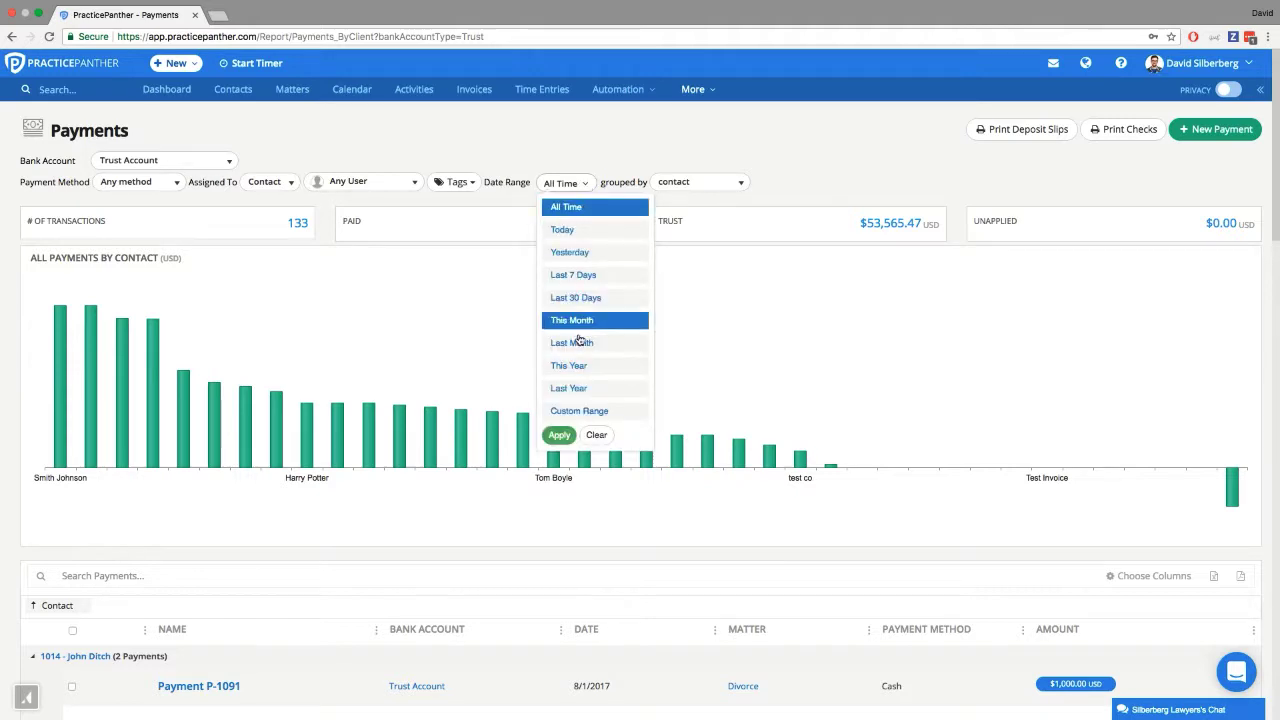
click(579, 410)
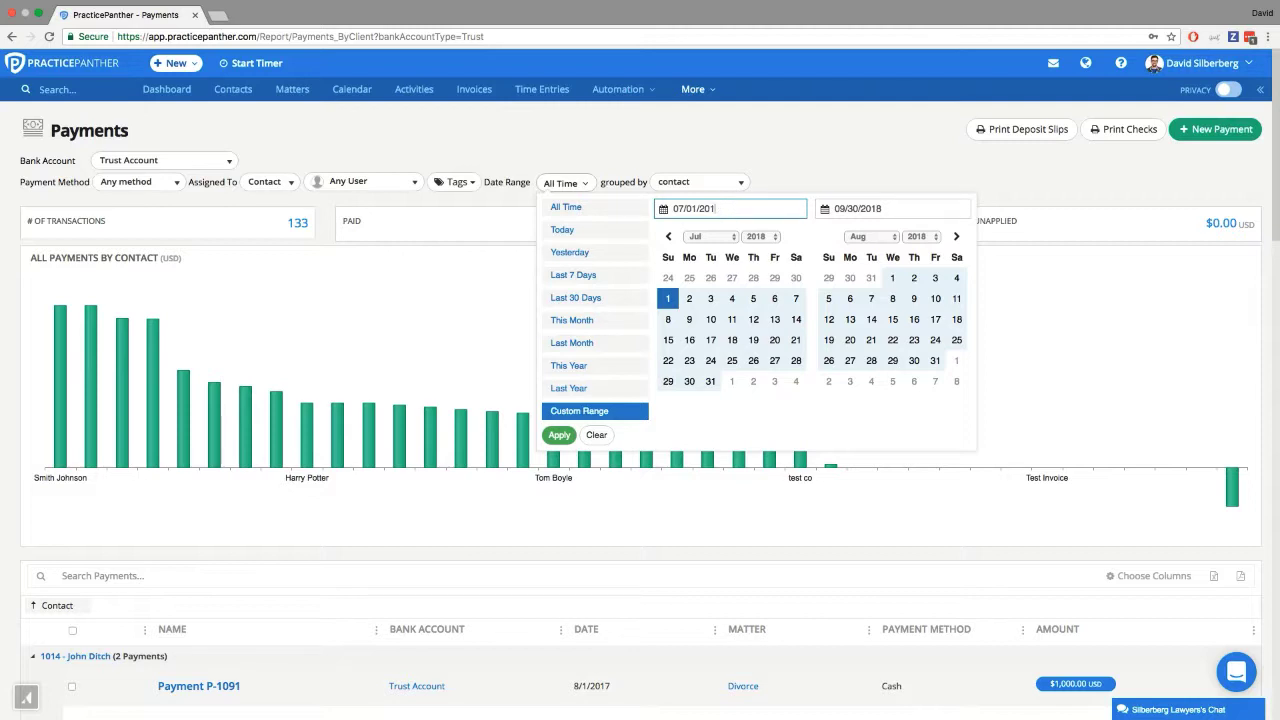
text(3)
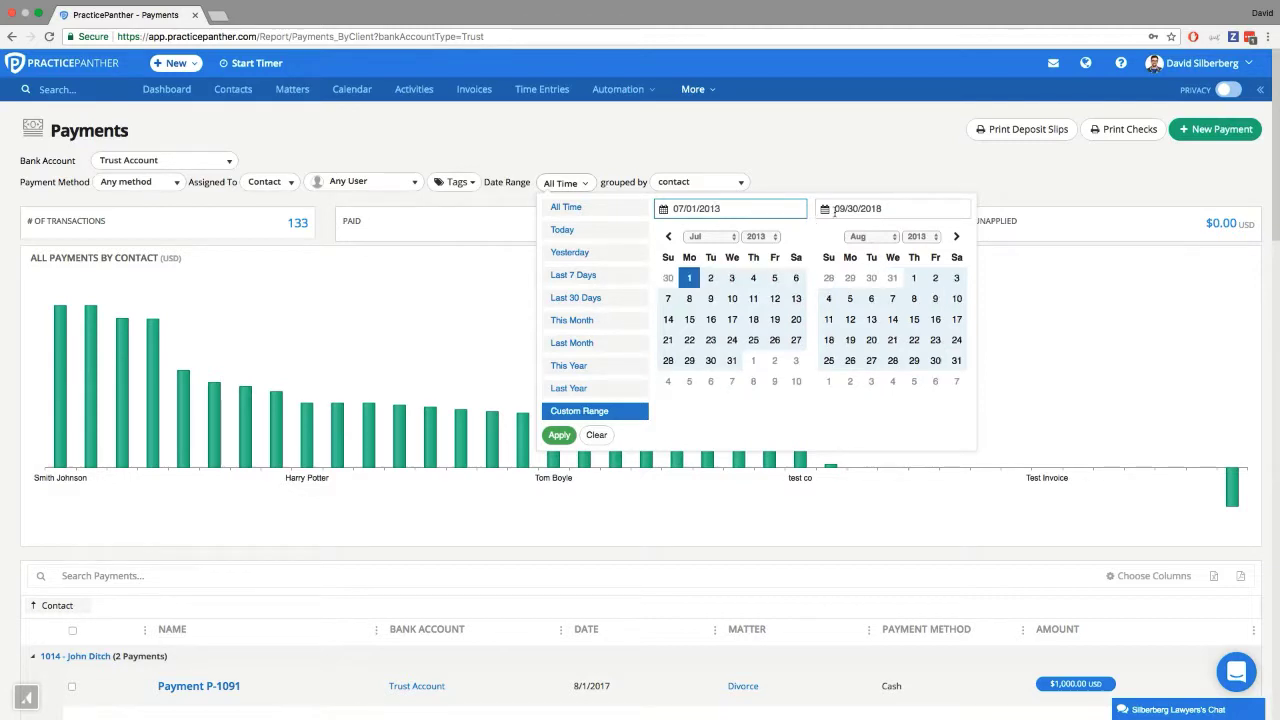
click(889, 209)
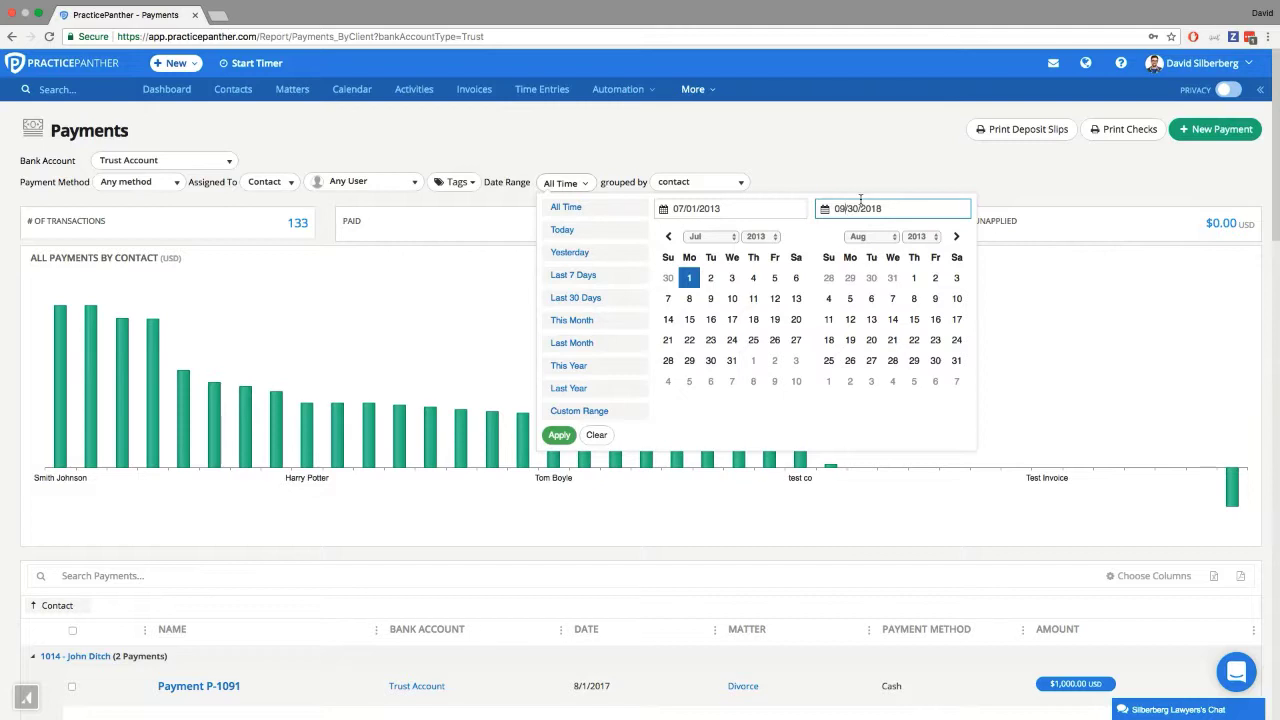
double_click(843, 209)
text(08)
click(857, 208)
key(Delete)
text(1)
click(562, 439)
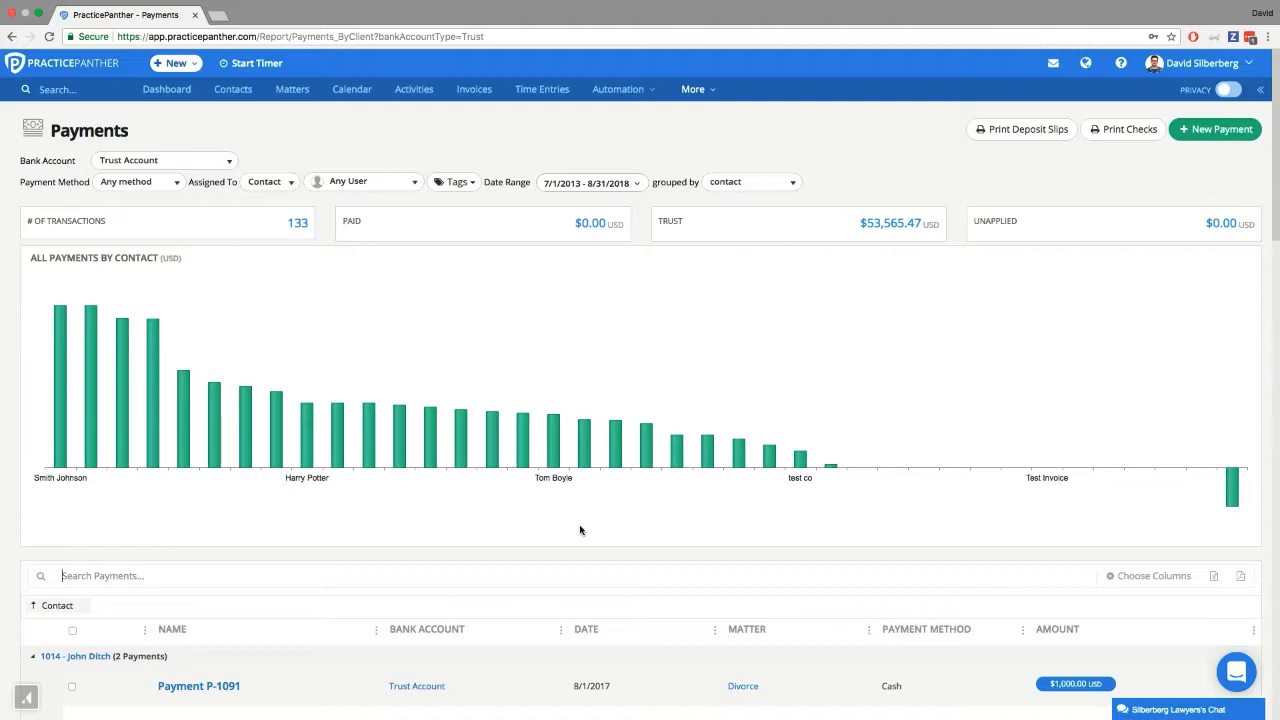
- Examine the trust balance subtotal under each contact and the overall total at the end of the payments list
scroll(585, 525, down, 3)
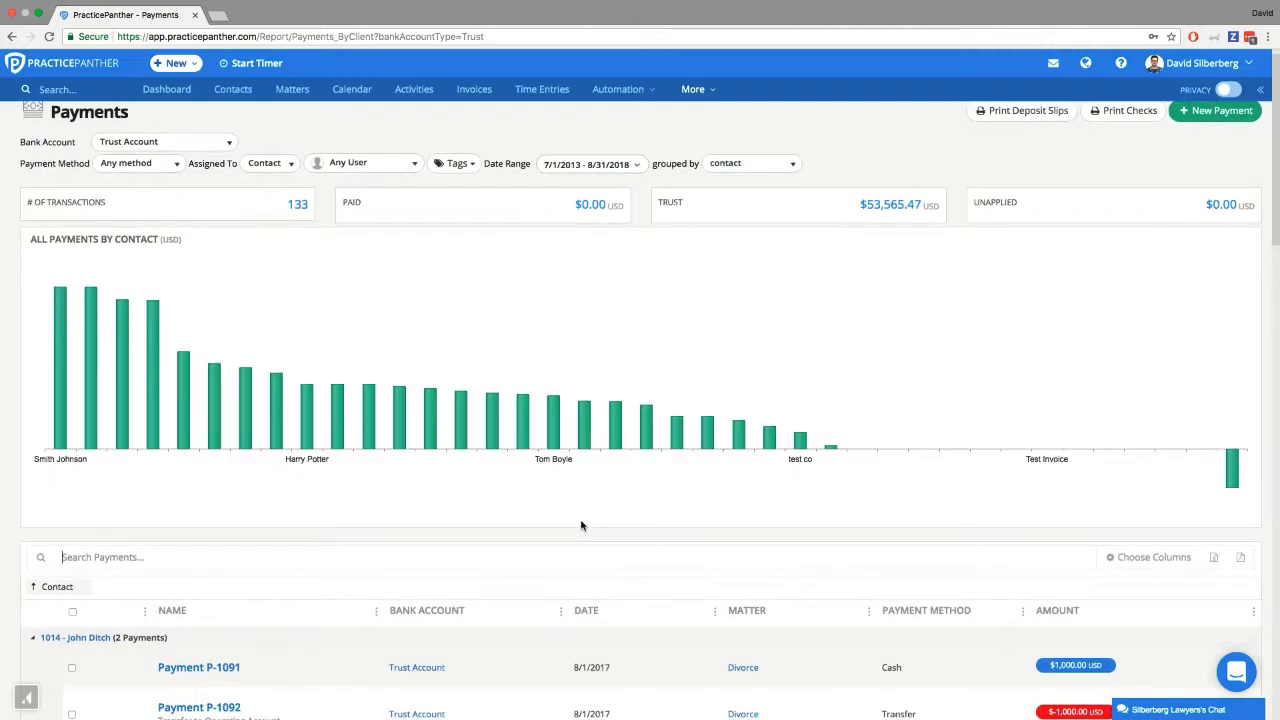
scroll(600, 506, down, 3)
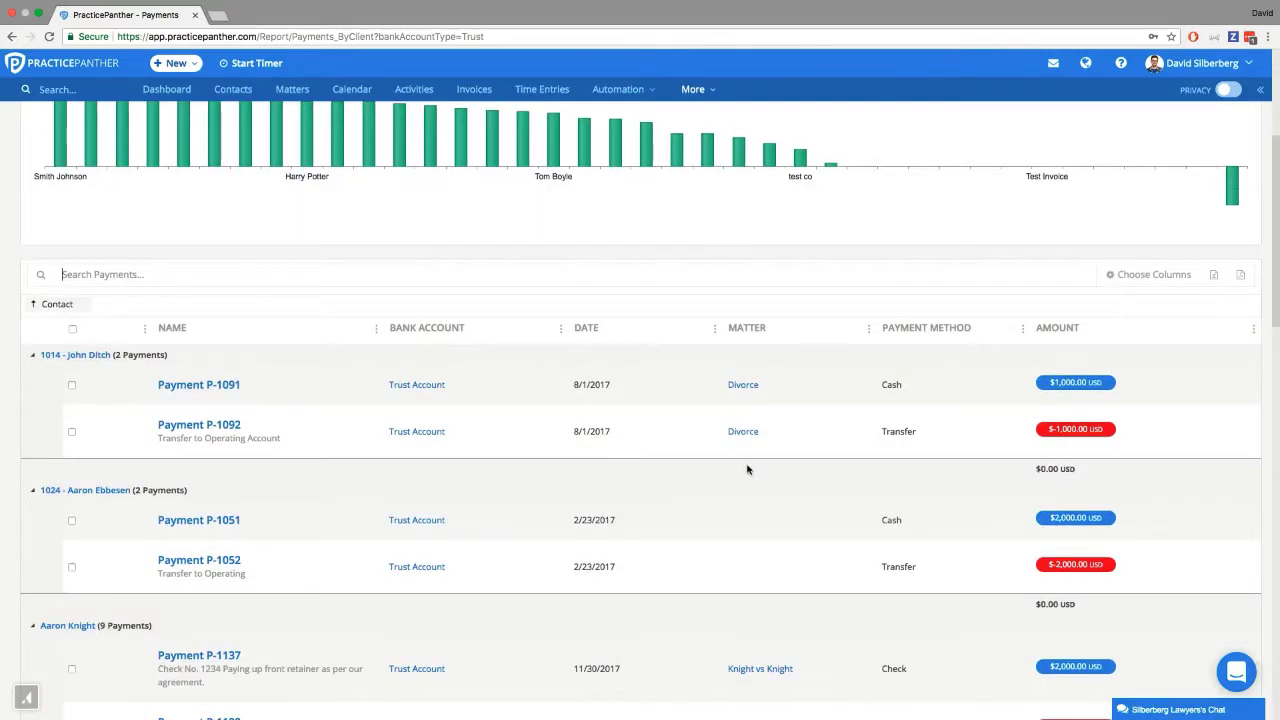
drag(1024, 469, 1080, 468)
scroll(1078, 468, down, 1)
drag(1037, 534, 1072, 537)
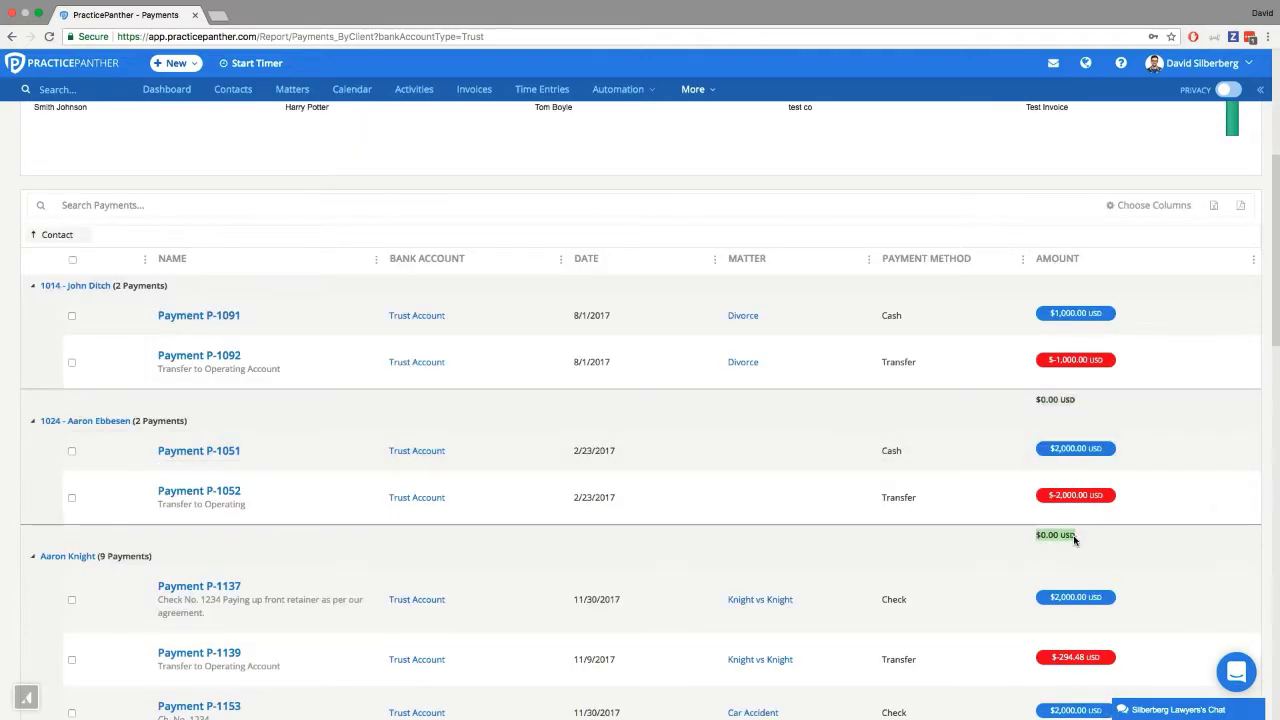
scroll(1078, 541, down, 3)
scroll(1078, 541, down, 6)
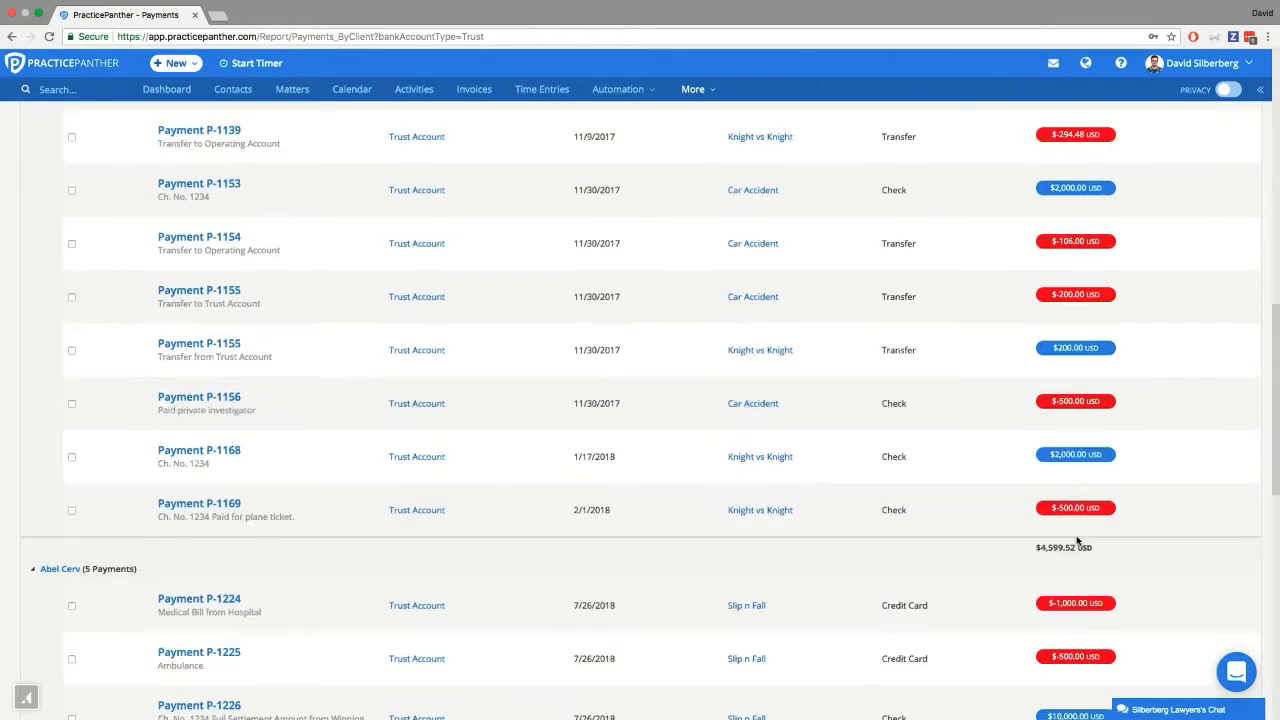
drag(1037, 550, 1097, 555)
scroll(1062, 541, down, 2)
scroll(1062, 541, down, 10)
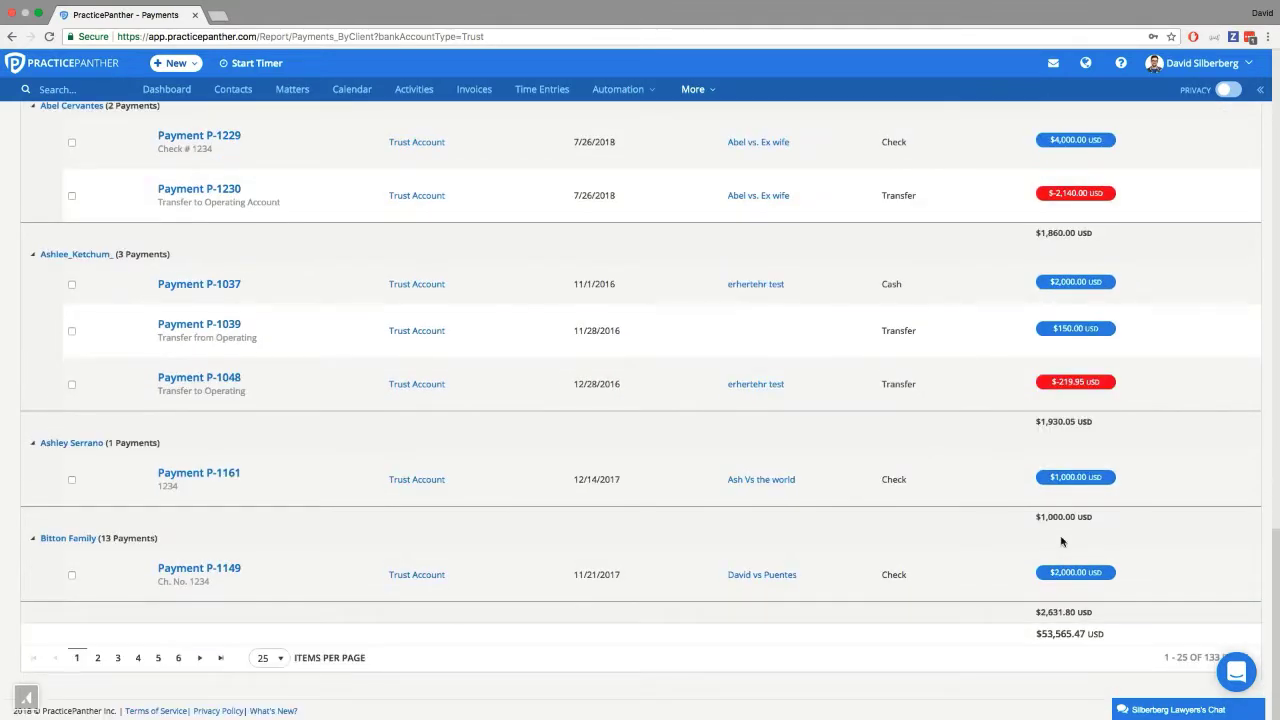
drag(1036, 633, 1113, 640)
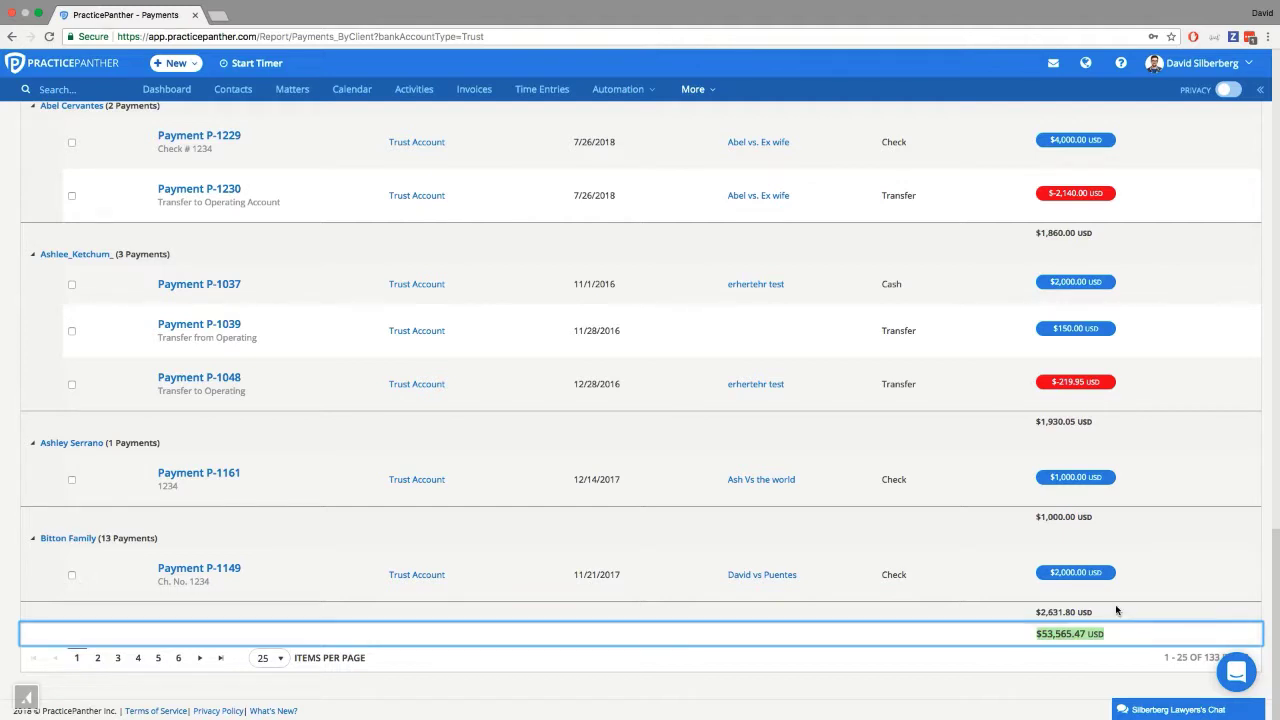
- Export the trust ledger's payments list to PDF
scroll(1117, 609, up, 15)
scroll(1131, 592, down, 3)
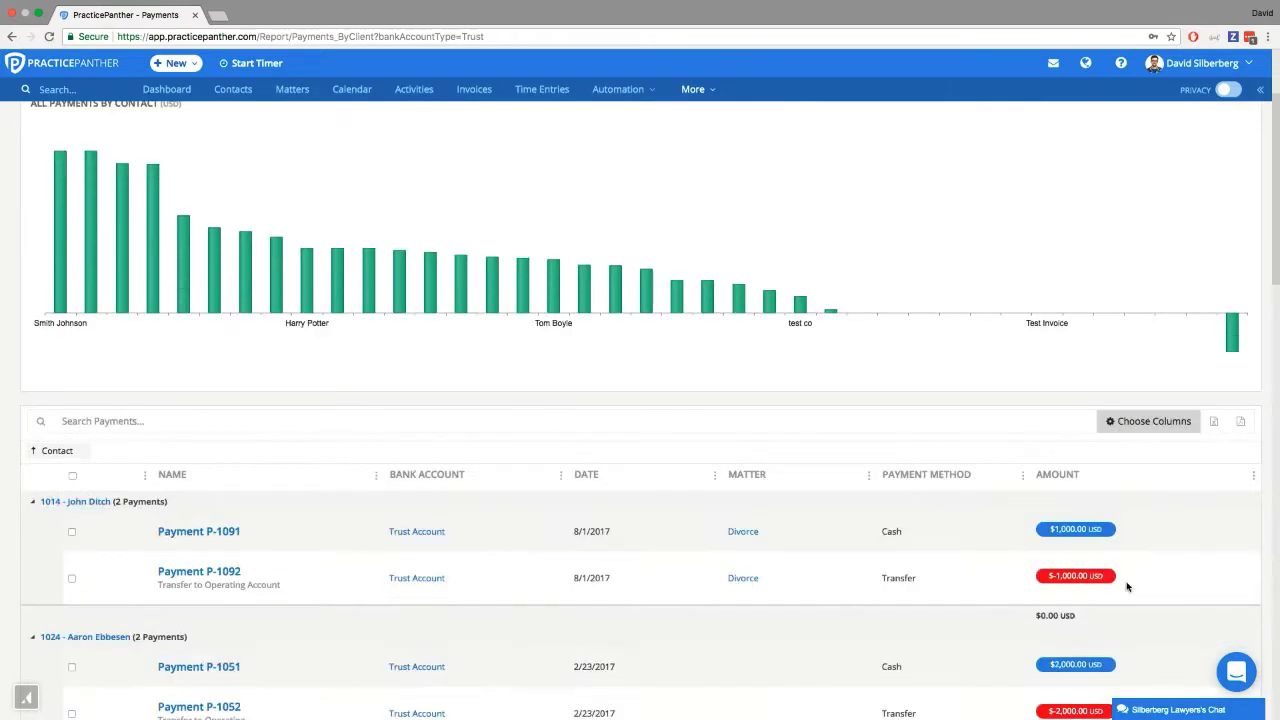
click(1241, 425)
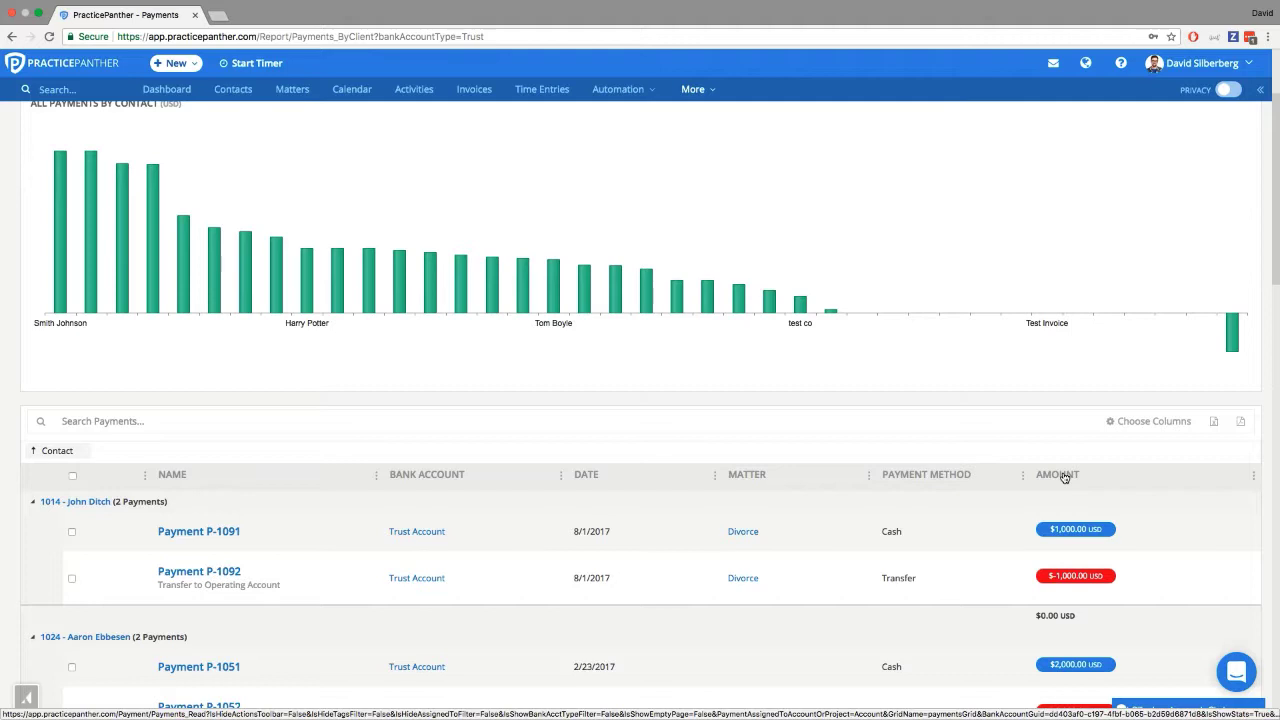
- Group the payments list additionally by Amount, and review the contact subtotals and the grand total
drag(1065, 478, 107, 454)
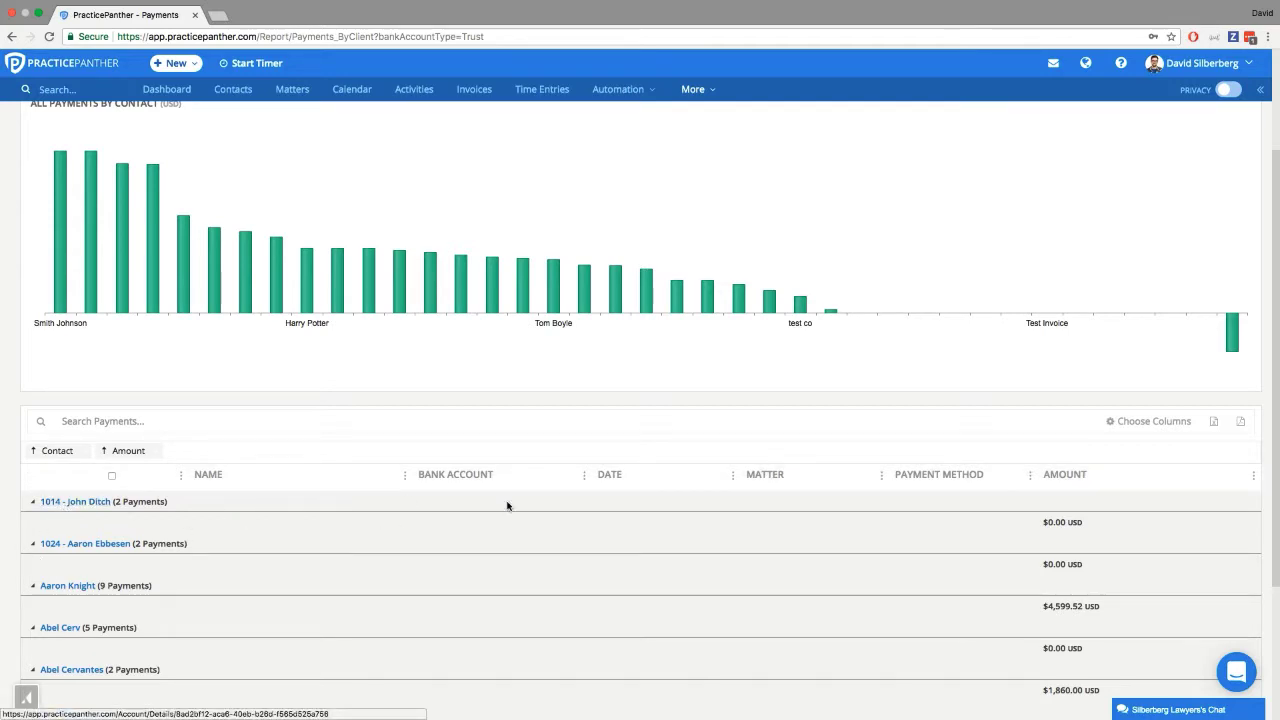
drag(1043, 523, 1080, 570)
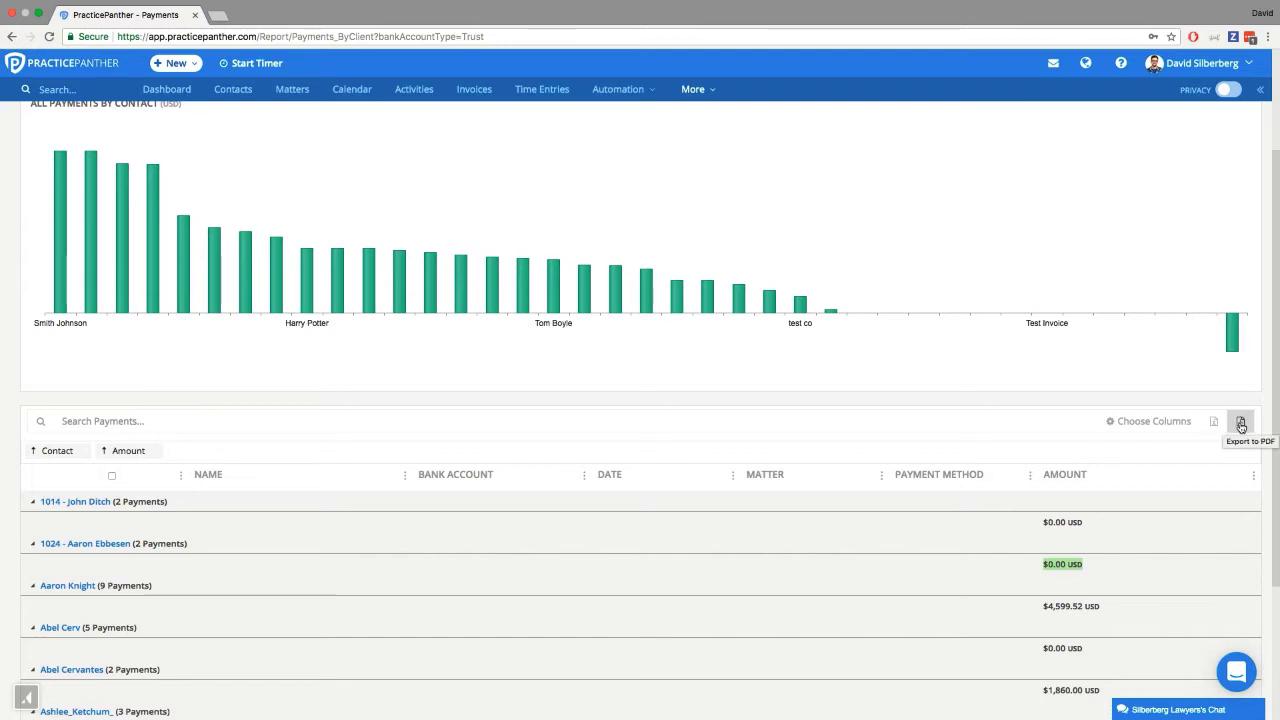
scroll(1035, 566, down, 4)
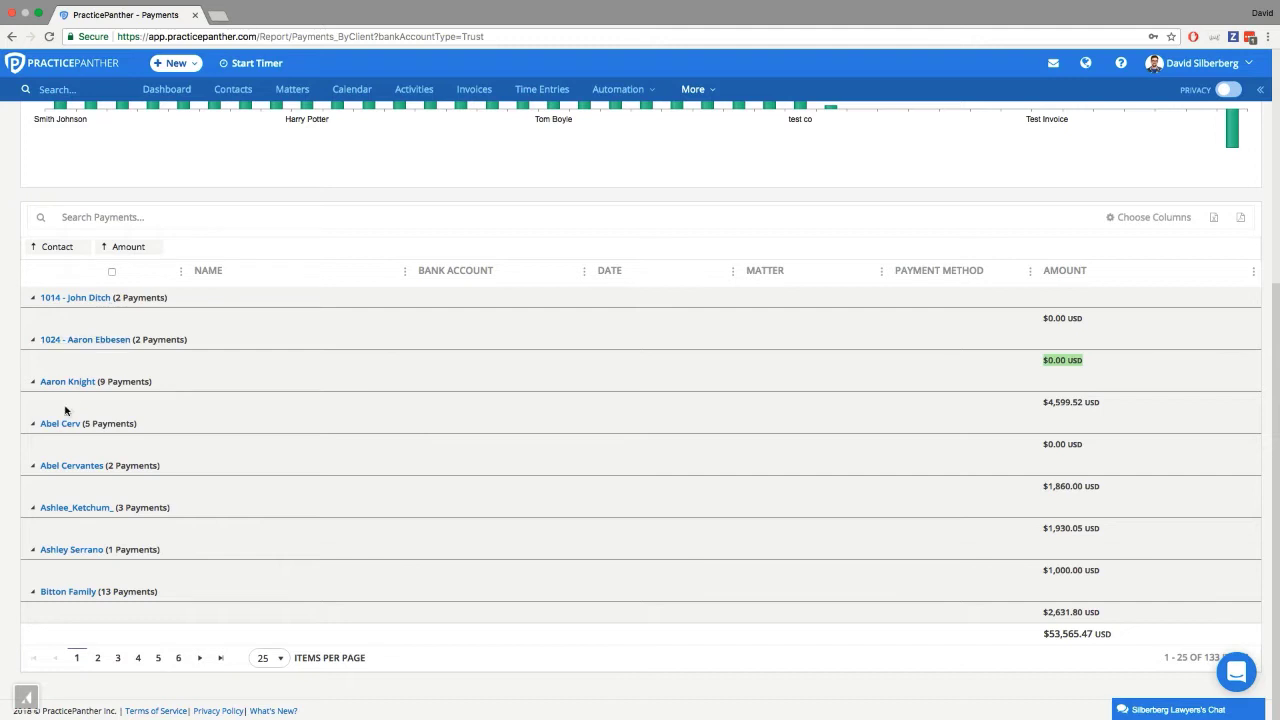
drag(1045, 629, 1111, 640)
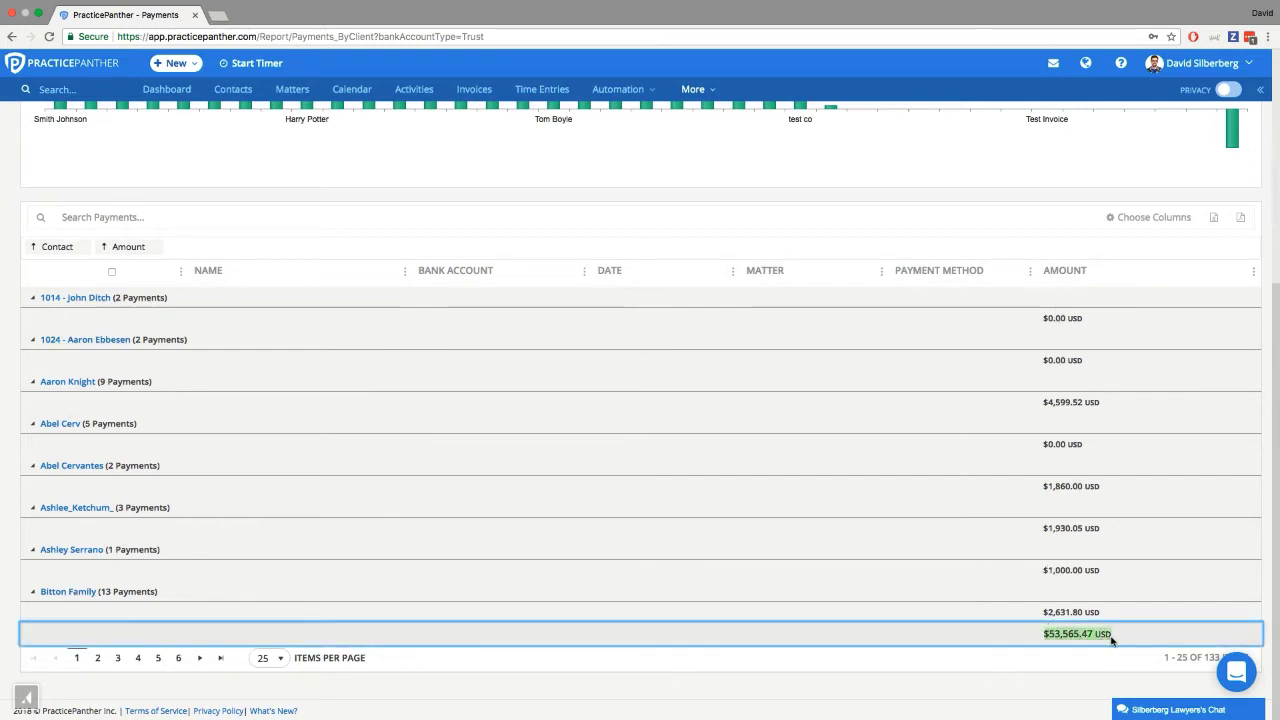
click(1111, 640)
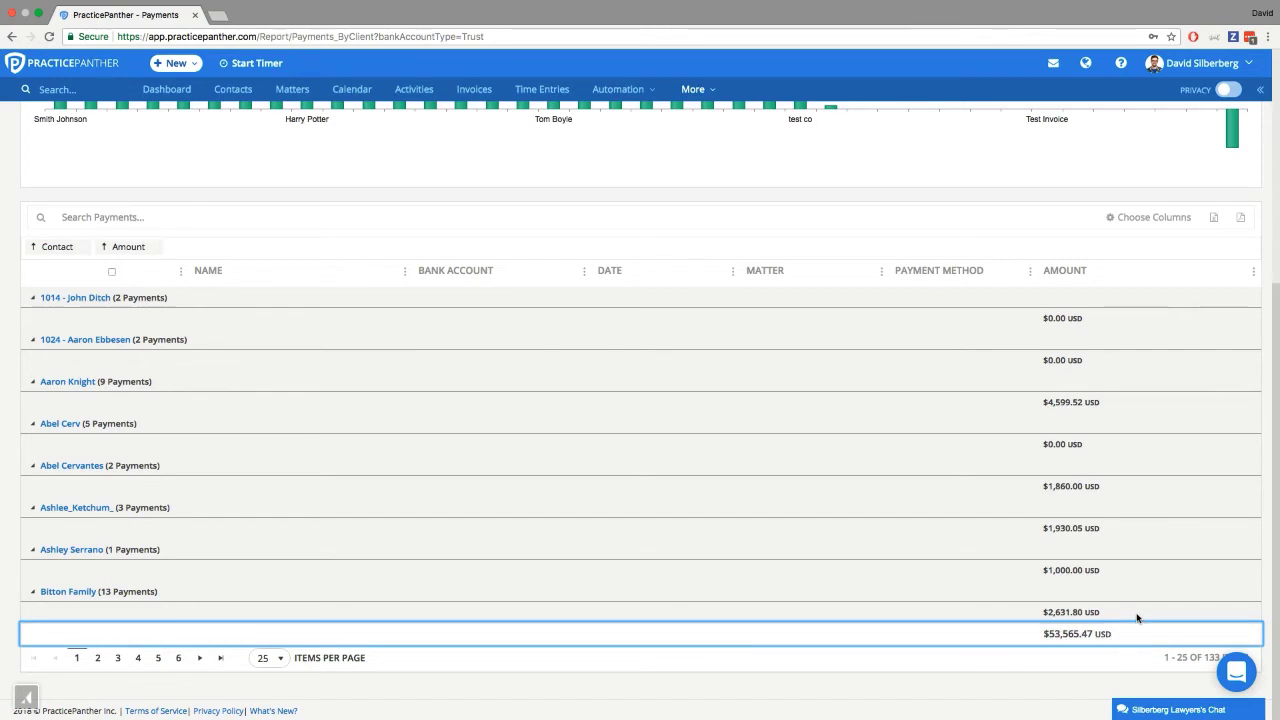
- Reset the report's date range to All Time
scroll(1120, 563, up, 5)
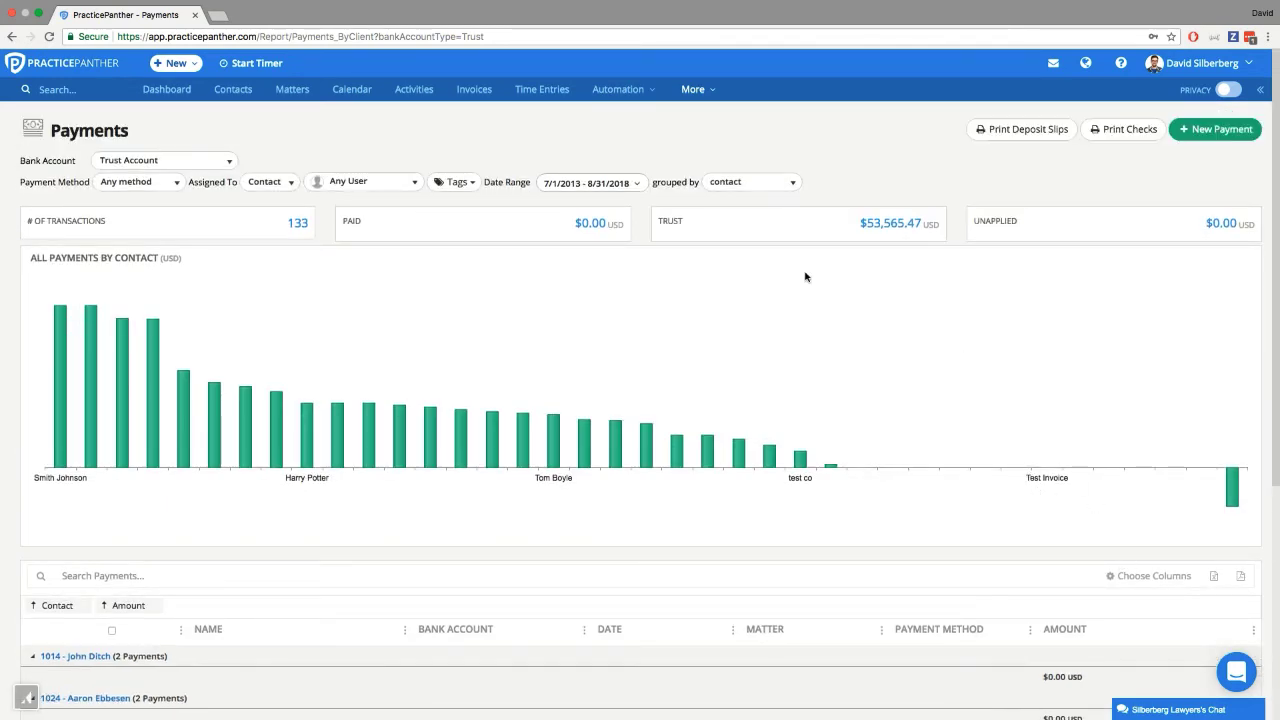
click(614, 188)
click(610, 207)
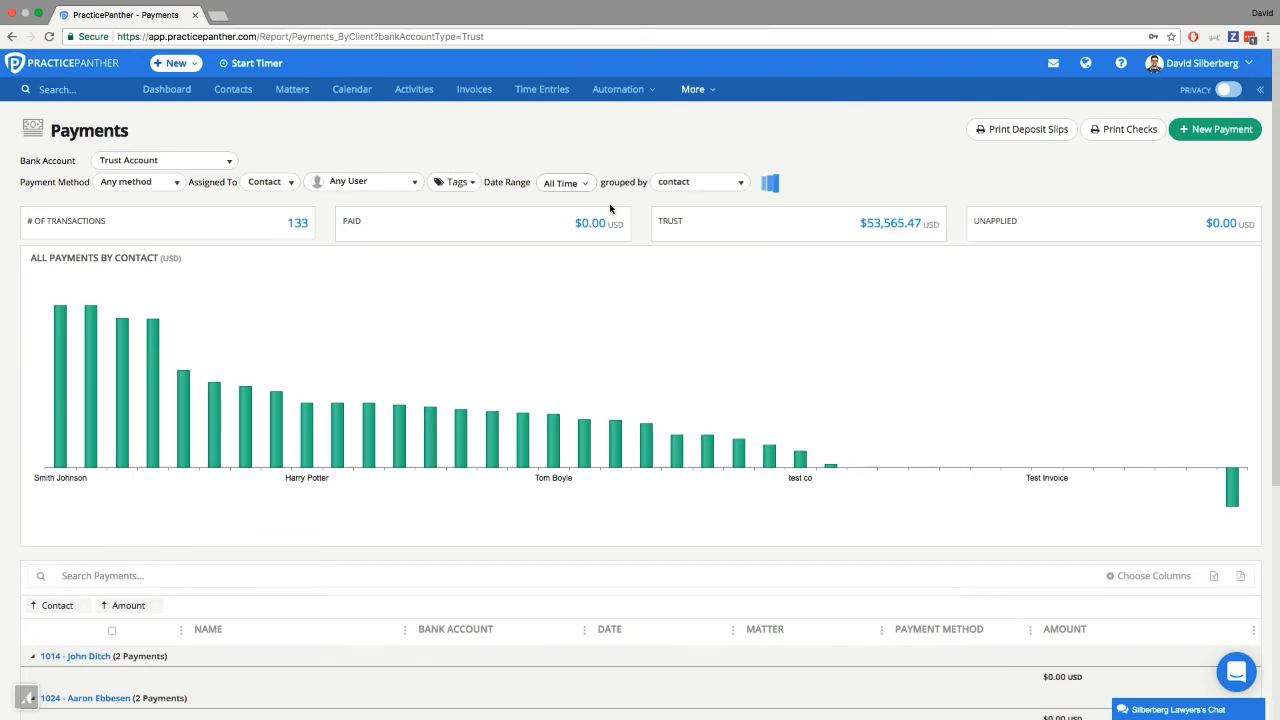